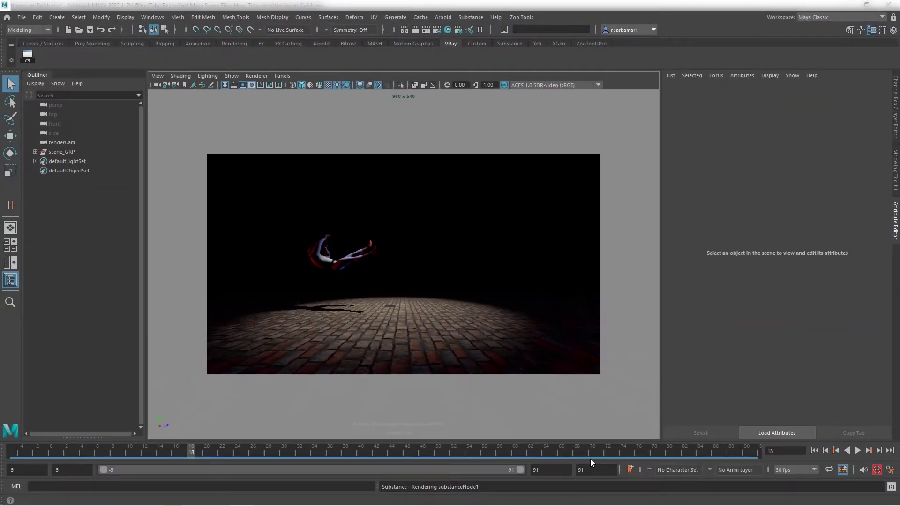
Jump to the first frame of the hit animation, frame -5, using Alt+Shift+V
{"action": "key", "text": "alt+shift+v"}
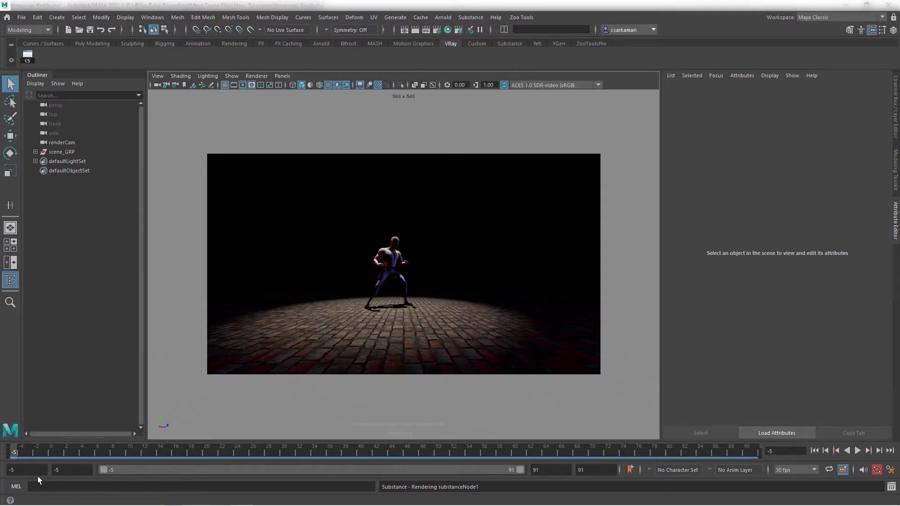
Switch to the Animation menu set and add a Scene Time Warp keyed from -5 to 91
{"action": "left_click", "coordinate": [38, 472]}
{"action": "left_click", "coordinate": [46, 30]}
{"action": "left_click", "coordinate": [38, 59]}
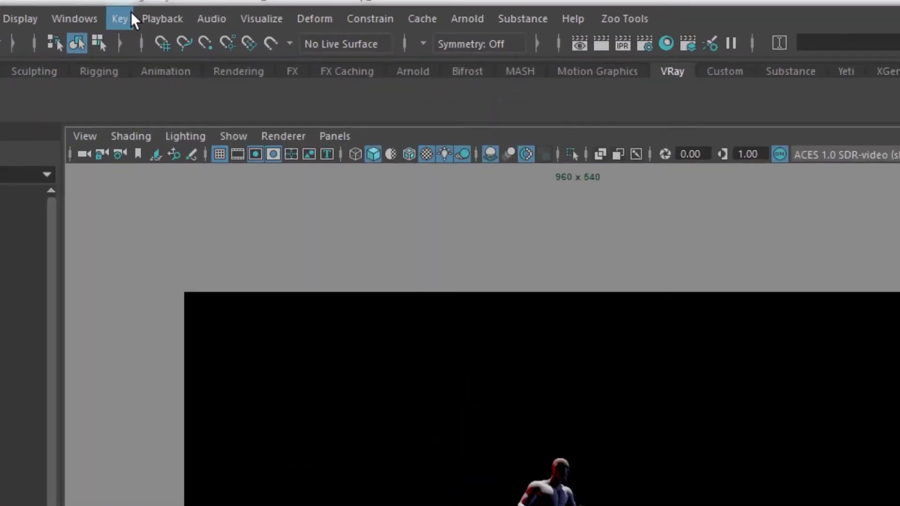
{"action": "left_click", "coordinate": [175, 18]}
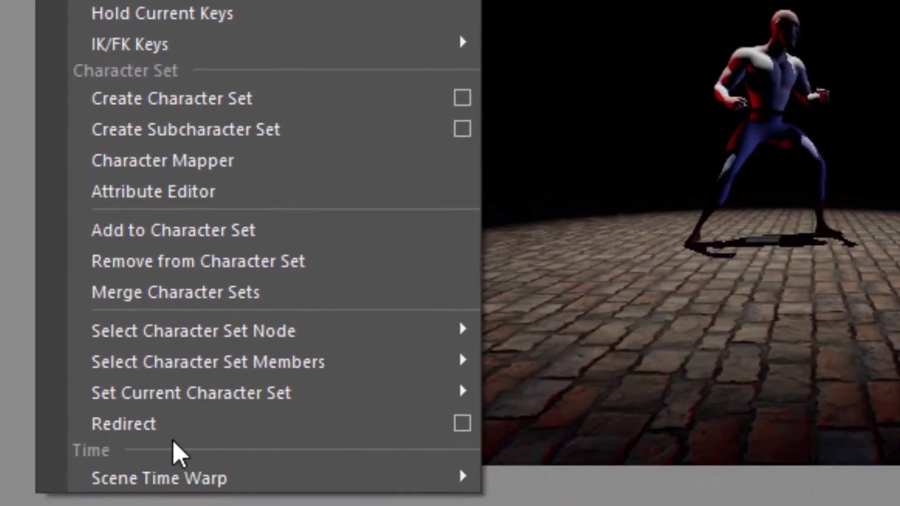
{"action": "mouse_move", "coordinate": [175, 356]}
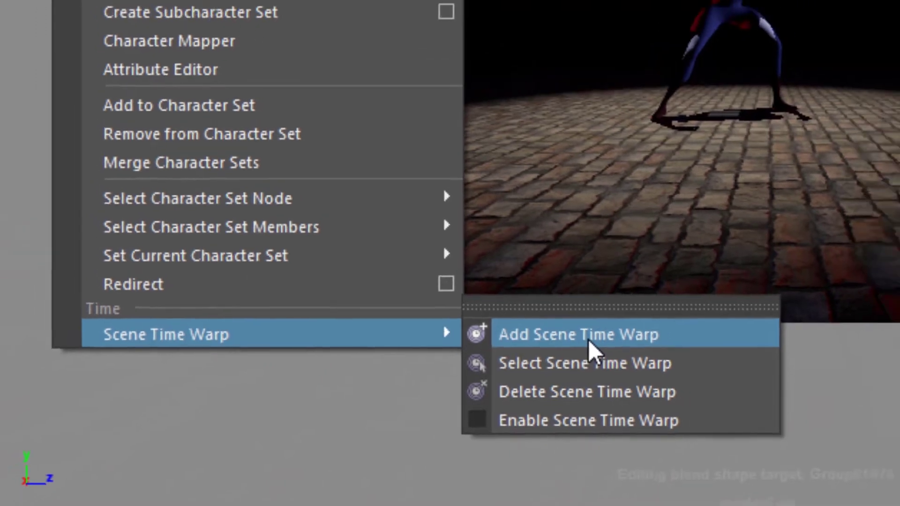
{"action": "left_click", "coordinate": [620, 339]}
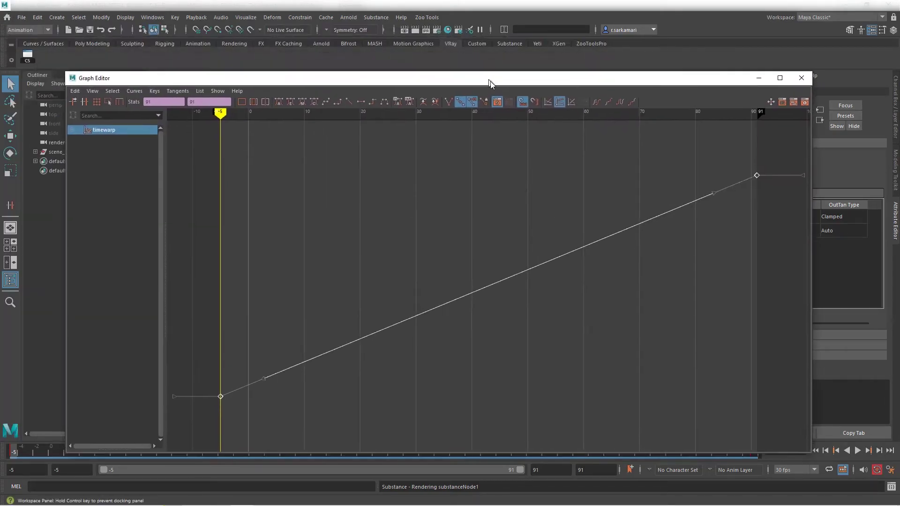
Reposition the Graph Editor and select the timewarp key at frame -5 to inspect its values
{"action": "left_click_drag", "start_coordinate": [491, 80], "coordinate": [498, 44]}
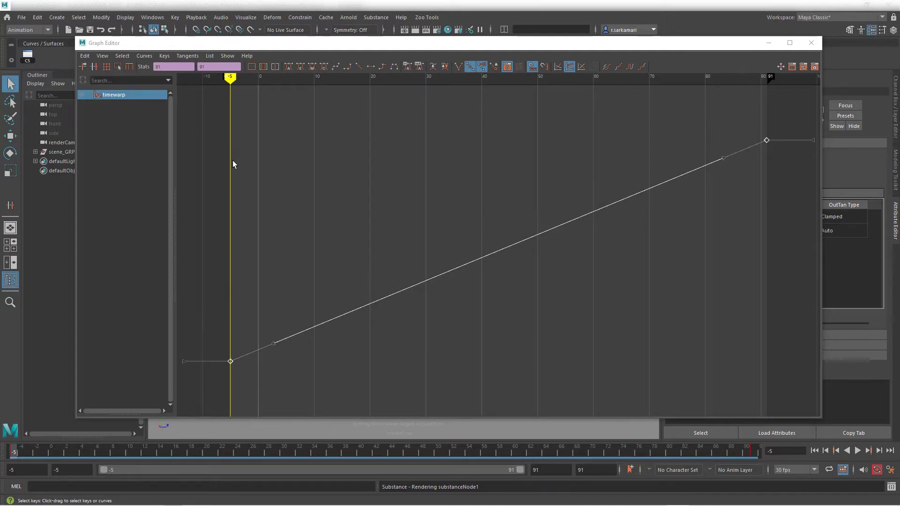
{"action": "left_click", "coordinate": [235, 345]}
{"action": "left_click_drag", "start_coordinate": [209, 353], "coordinate": [252, 393]}
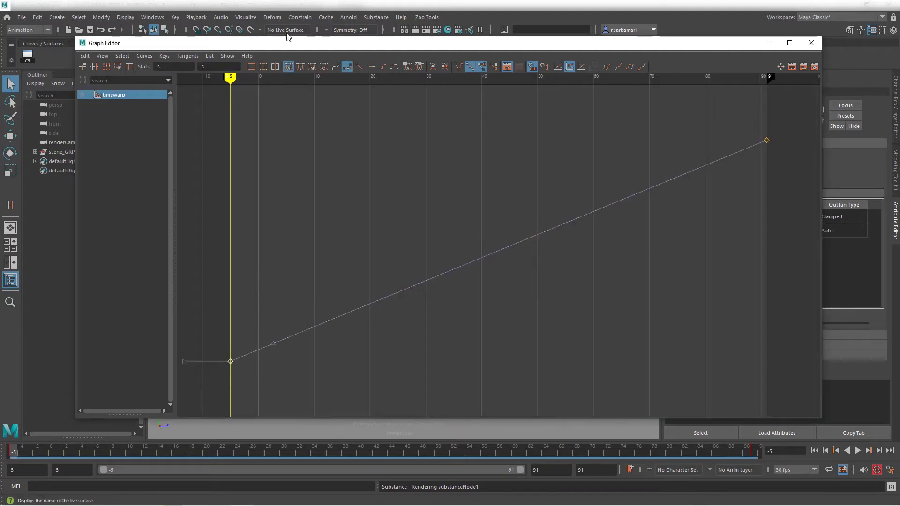
{"action": "left_click", "coordinate": [214, 67]}
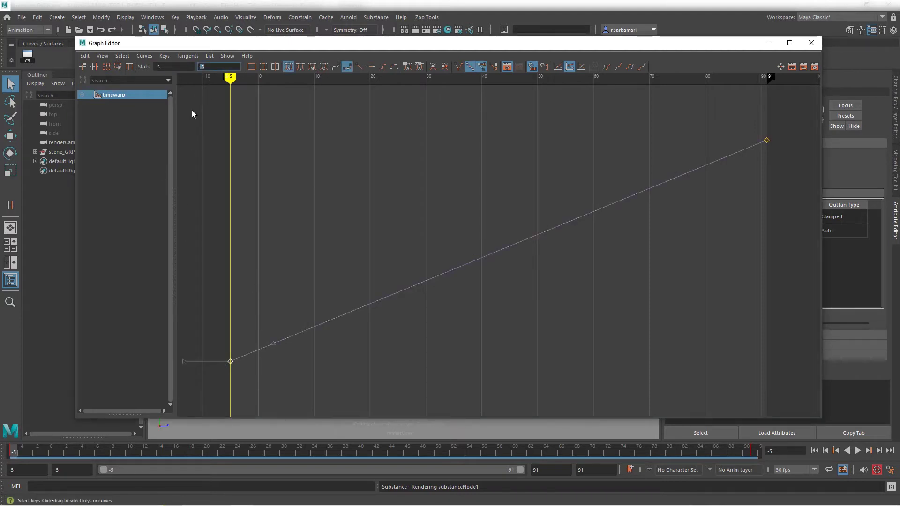
{"action": "left_click", "coordinate": [187, 67]}
Set the frame-91 timewarp key's value to 200 and minimize the Graph Editor
{"action": "left_click", "coordinate": [767, 140]}
{"action": "type", "text": "200"}
{"action": "key", "text": "Return"}
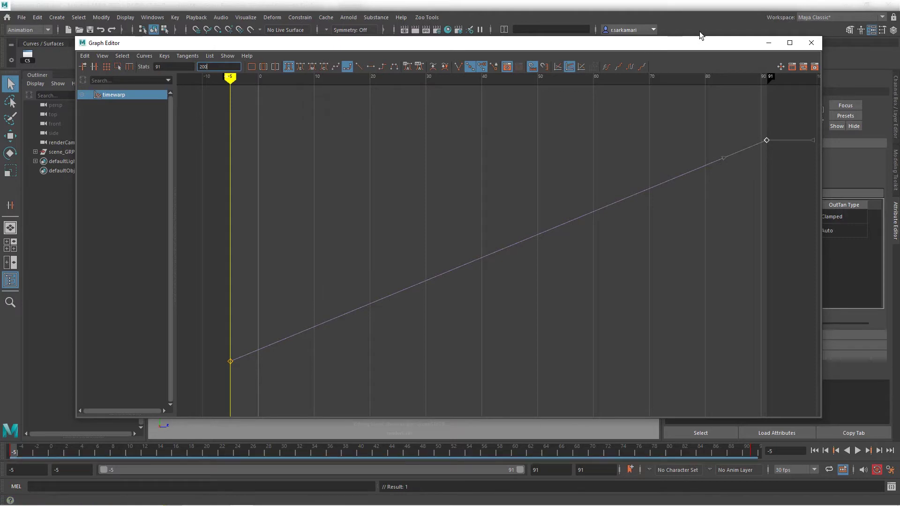
{"action": "left_click", "coordinate": [767, 43]}
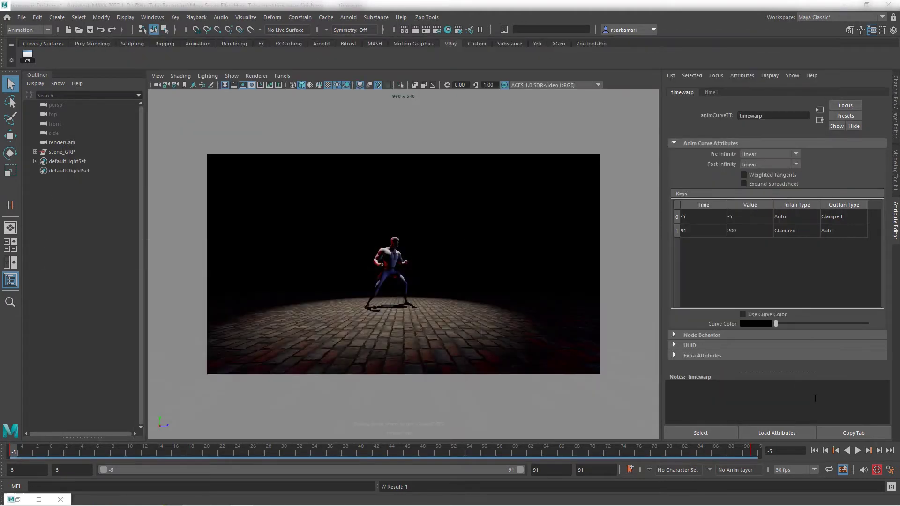
Play the sped-up hit, stop, rewind to frame -5, and restore the Graph Editor
{"action": "left_click", "coordinate": [856, 451]}
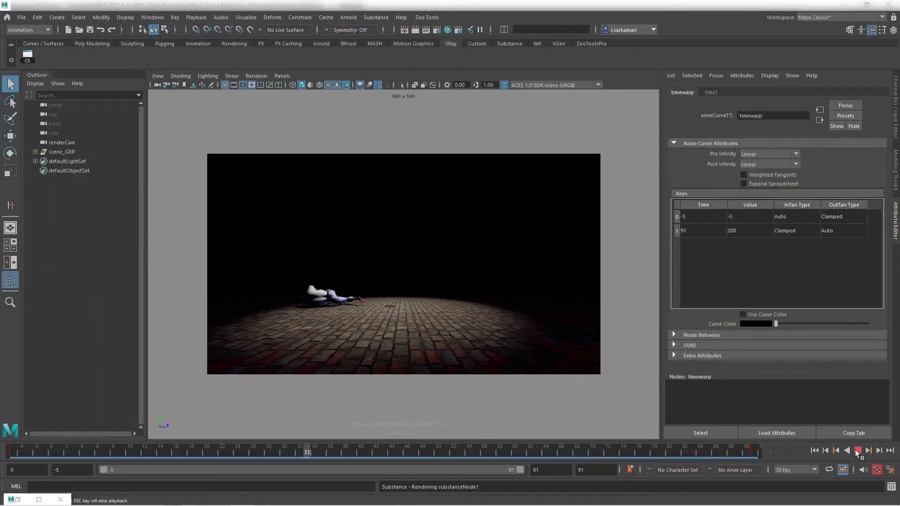
{"action": "left_click", "coordinate": [814, 451]}
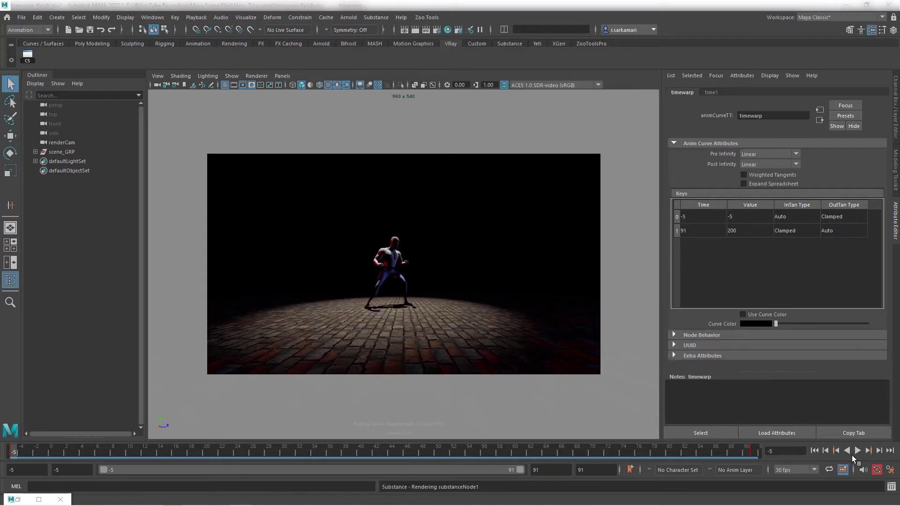
{"action": "left_click", "coordinate": [857, 451]}
{"action": "left_click", "coordinate": [858, 451]}
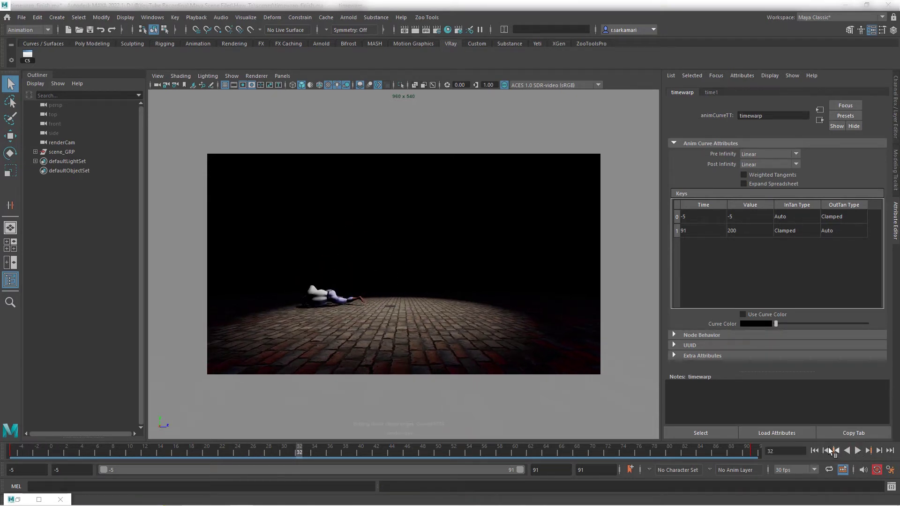
{"action": "left_click", "coordinate": [816, 449]}
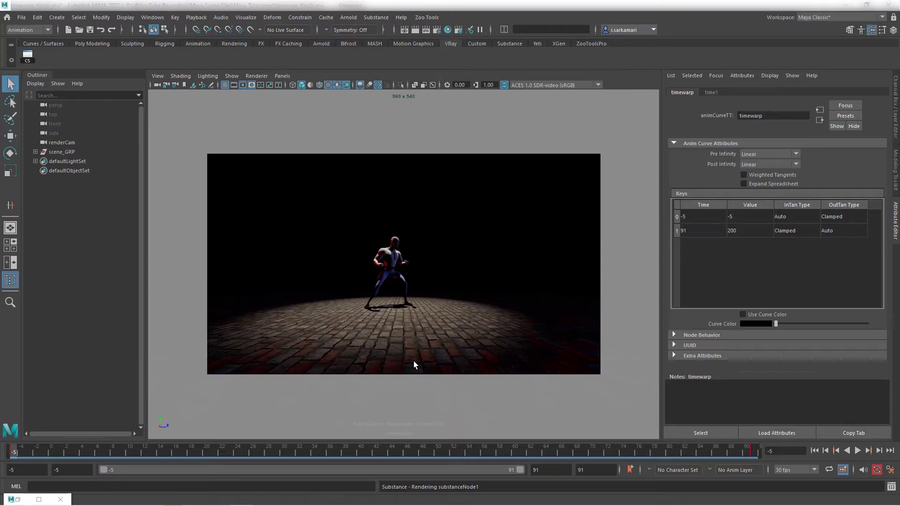
{"action": "left_click", "coordinate": [18, 500]}
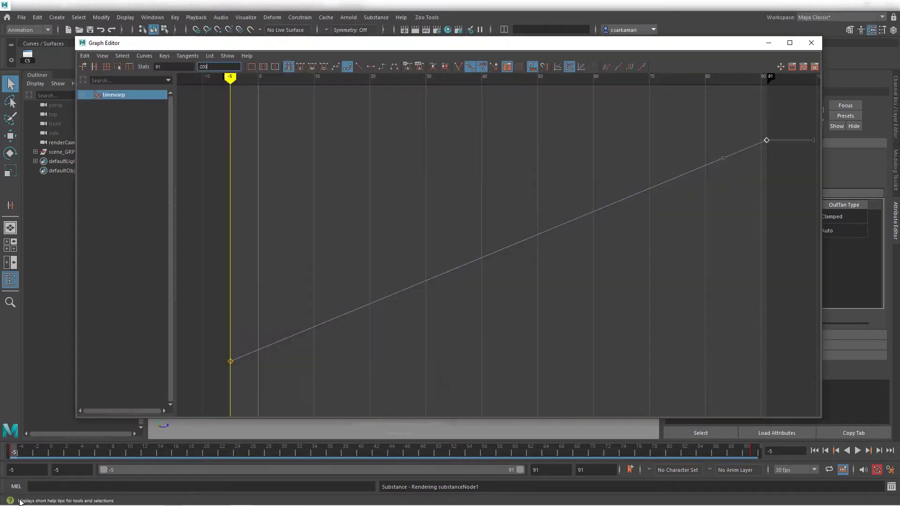
Set the end key back to value 91 at time 500, then frame both keys in view
{"action": "double_click", "coordinate": [203, 66]}
{"action": "key", "text": "Return"}
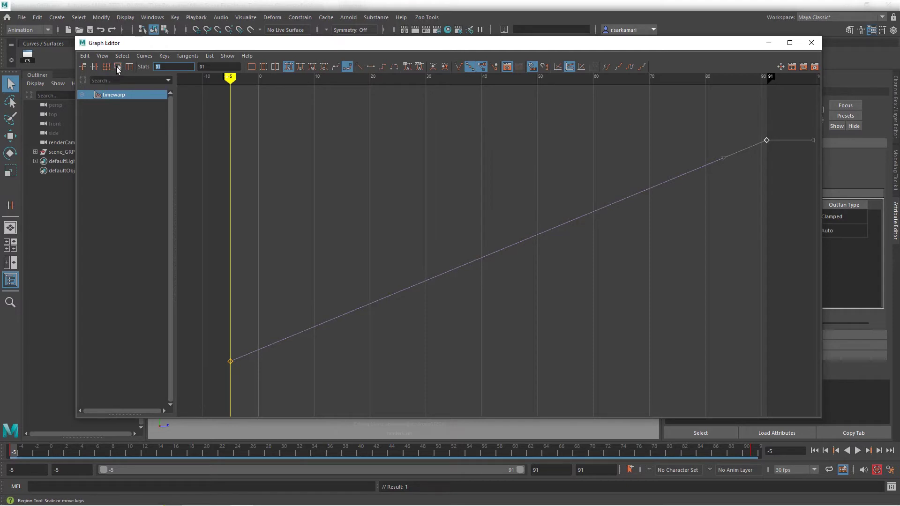
{"action": "type", "text": "500"}
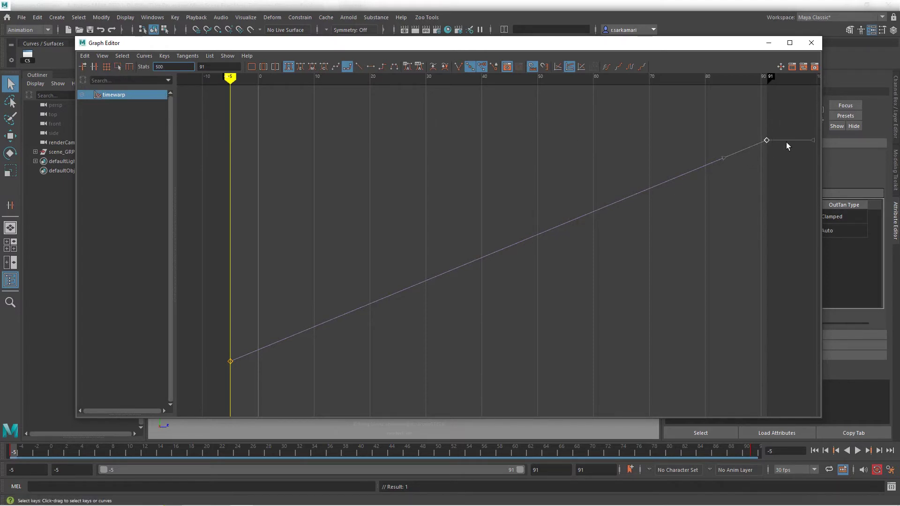
{"action": "key", "text": "Return"}
{"action": "scroll", "coordinate": [442, 277], "scroll_direction": "down", "scroll_amount": 5}
{"action": "right_click_drag", "start_coordinate": [578, 275], "coordinate": [386, 218], "text": "alt"}
{"action": "middle_click_drag", "start_coordinate": [387, 219], "coordinate": [346, 235], "text": "alt"}
Extend the animation and playback end times to 500 and play the slowed hit
{"action": "left_click", "coordinate": [768, 46]}
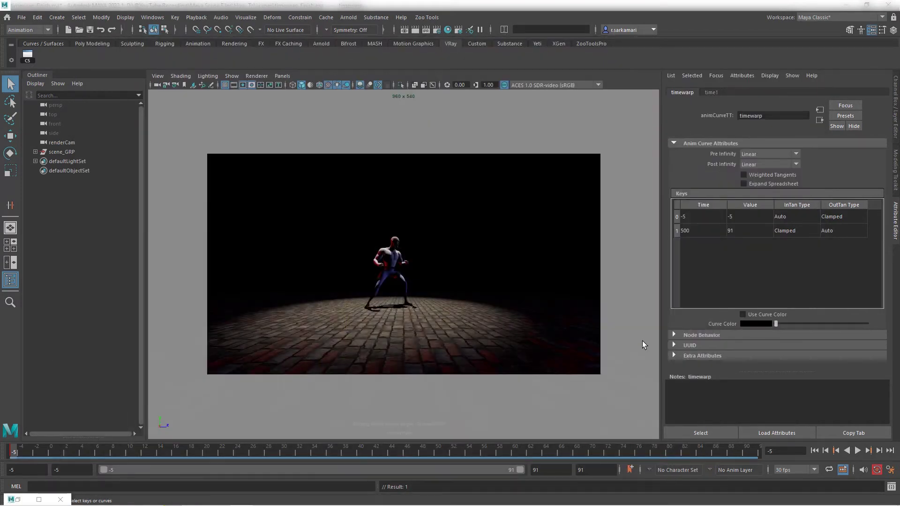
{"action": "double_click", "coordinate": [582, 470]}
{"action": "type", "text": "500"}
{"action": "key", "text": "Return"}
{"action": "double_click", "coordinate": [536, 470]}
{"action": "type", "text": "500"}
{"action": "key", "text": "Return"}
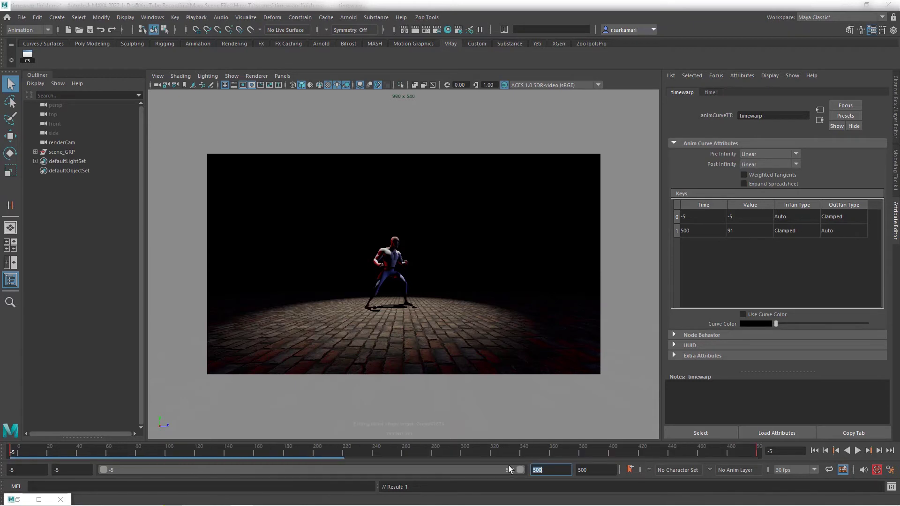
{"action": "left_click", "coordinate": [857, 451]}
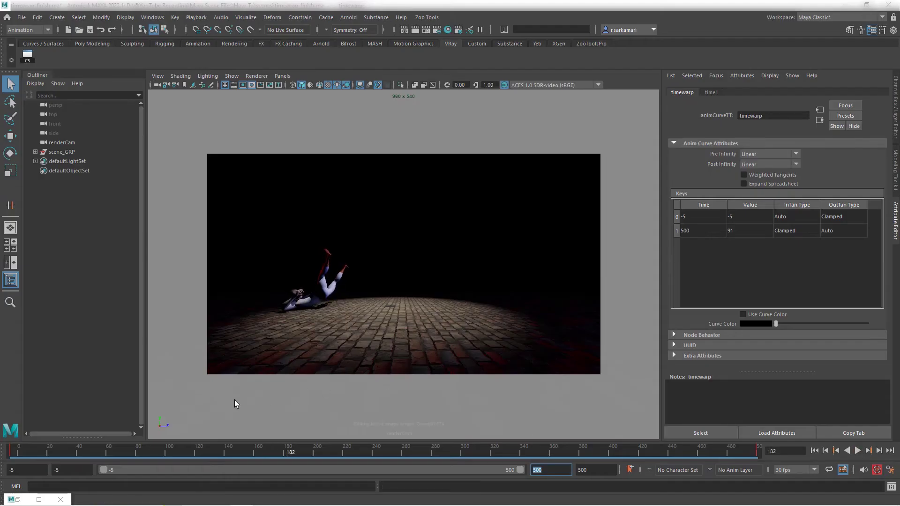
Reopen the timewarp curve in the Graph Editor and scrub the current time to frame 365
{"action": "left_click", "coordinate": [18, 500]}
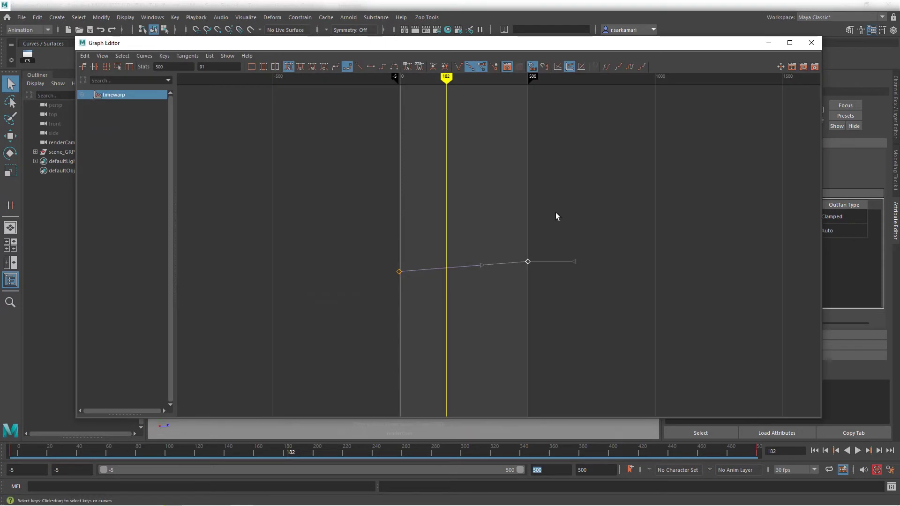
{"action": "scroll", "coordinate": [465, 274], "scroll_direction": "up", "scroll_amount": 5}
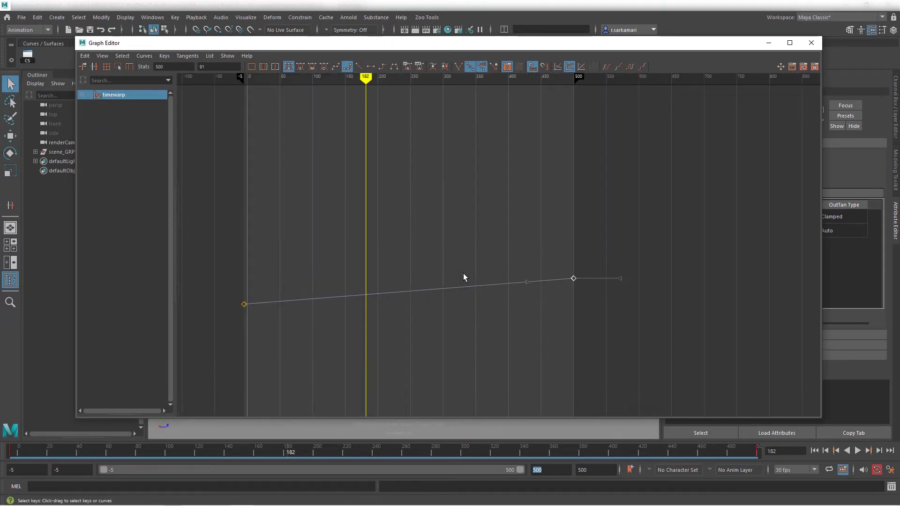
{"action": "mouse_move", "coordinate": [366, 78]}
{"action": "left_mouse_down"}
{"action": "mouse_move", "coordinate": [508, 109]}
{"action": "mouse_move", "coordinate": [280, 126]}
{"action": "left_mouse_up"}
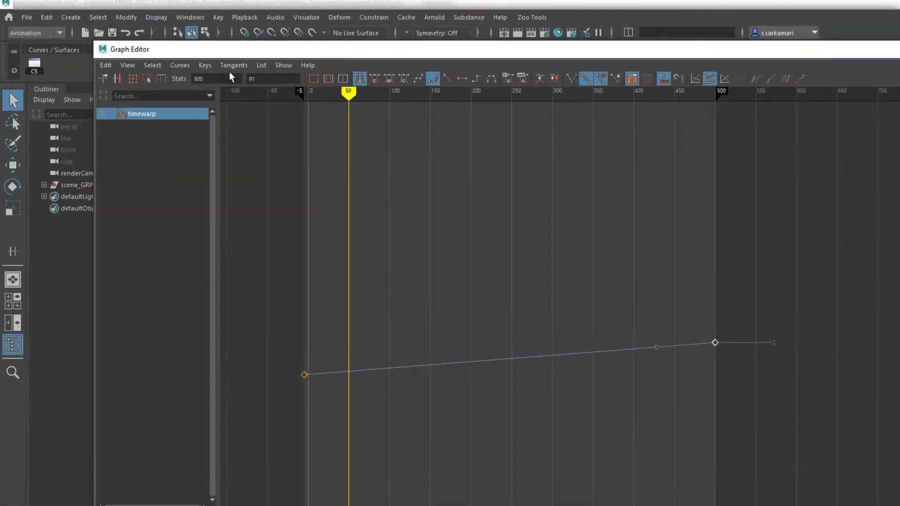
Insert a timewarp key at frame 51 and move the end key from frame 500 to 150
{"action": "left_click", "coordinate": [164, 56]}
{"action": "left_click", "coordinate": [472, 169]}
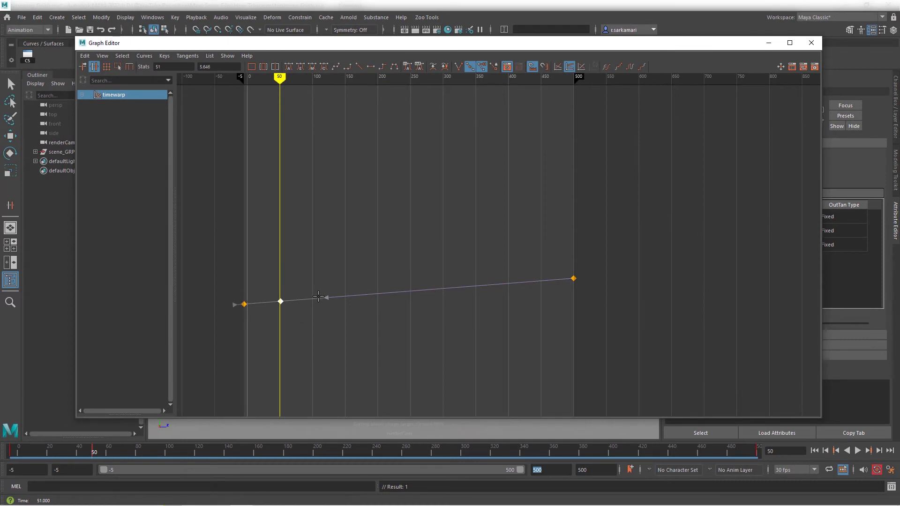
{"action": "key", "text": "q"}
{"action": "left_click_drag", "start_coordinate": [558, 265], "coordinate": [595, 312]}
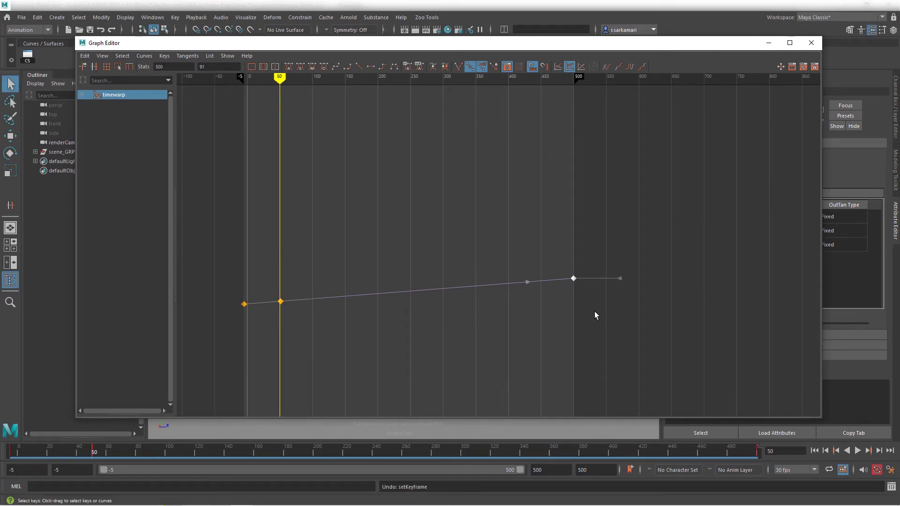
{"action": "double_click", "coordinate": [179, 68]}
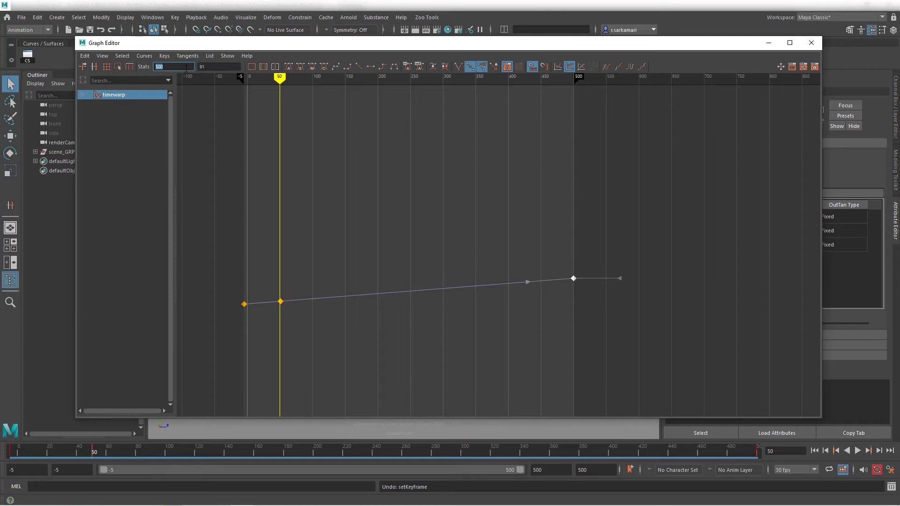
{"action": "type", "text": "150"}
{"action": "key", "text": "Return"}
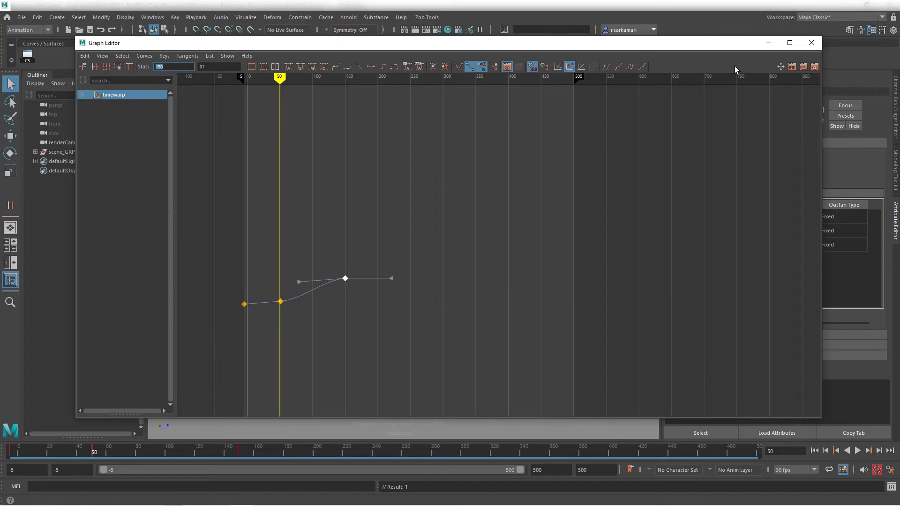
Preview the retimed hit from frame -5, stop and rewind, then restore the Graph Editor
{"action": "left_click", "coordinate": [769, 43]}
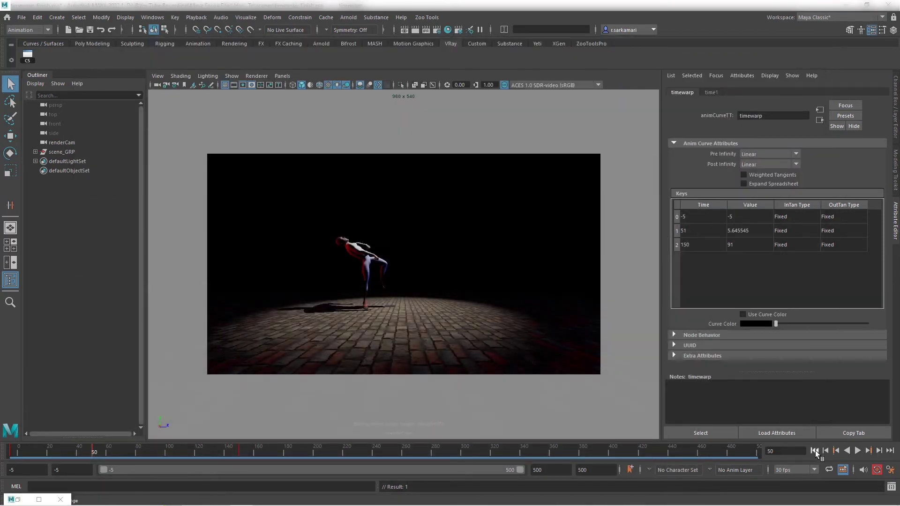
{"action": "left_click", "coordinate": [814, 451]}
{"action": "left_click", "coordinate": [857, 451]}
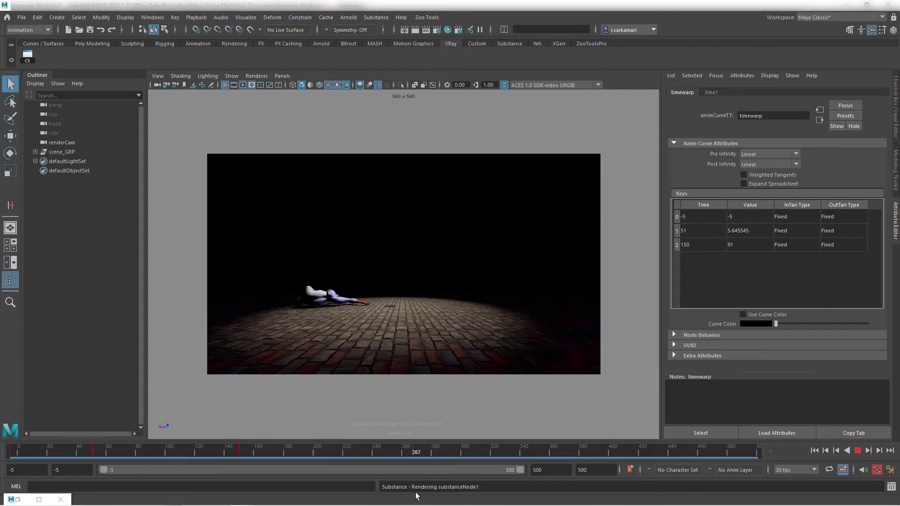
{"action": "left_click", "coordinate": [856, 451]}
{"action": "left_click", "coordinate": [814, 450]}
{"action": "left_click", "coordinate": [39, 499]}
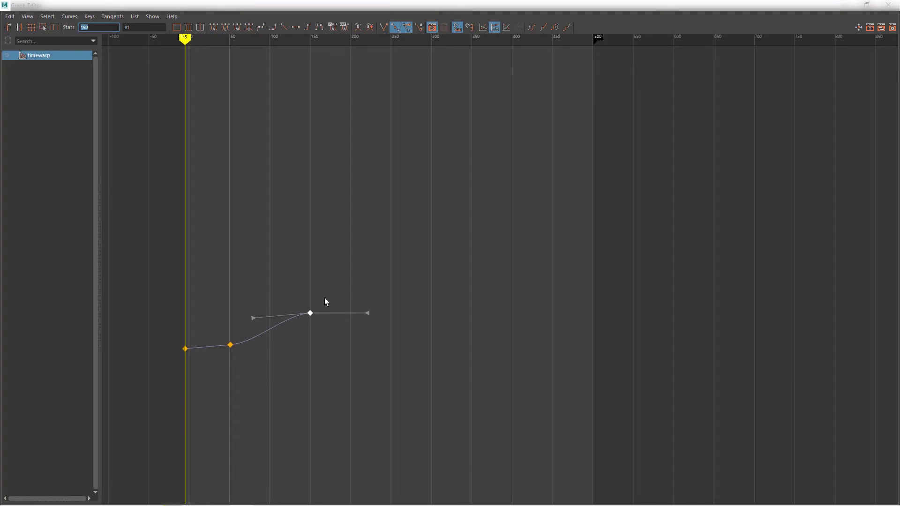
Frame all three timewarp keys in view and select the end key at frame 150
{"action": "left_click_drag", "start_coordinate": [326, 288], "coordinate": [140, 387]}
{"action": "key", "text": "f"}
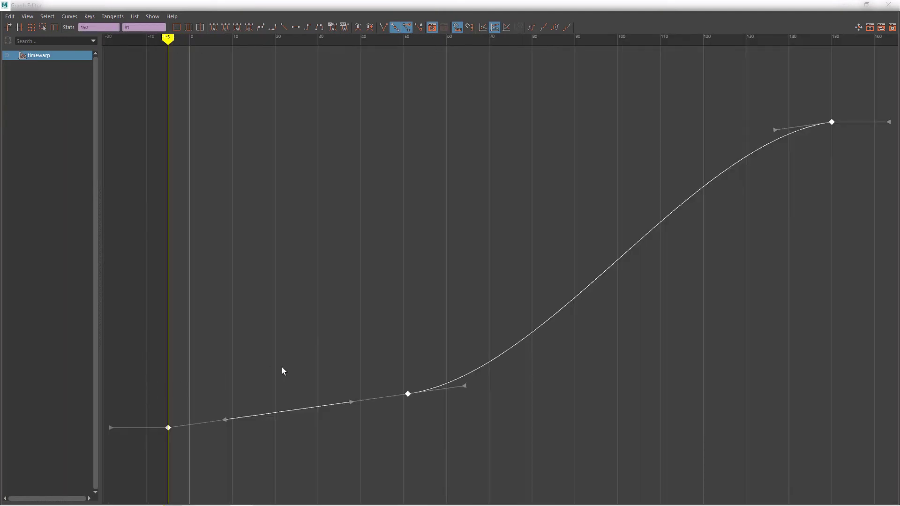
{"action": "left_click", "coordinate": [377, 295]}
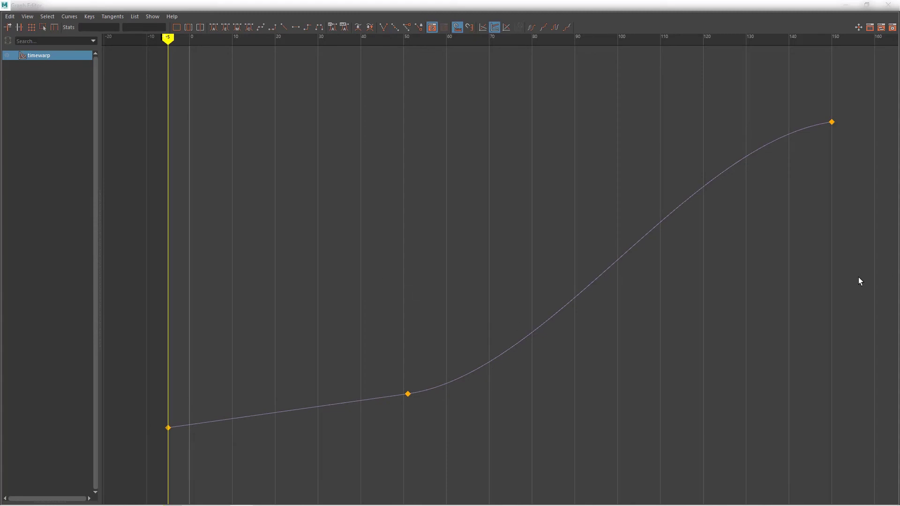
{"action": "left_click_drag", "start_coordinate": [769, 109], "coordinate": [889, 218]}
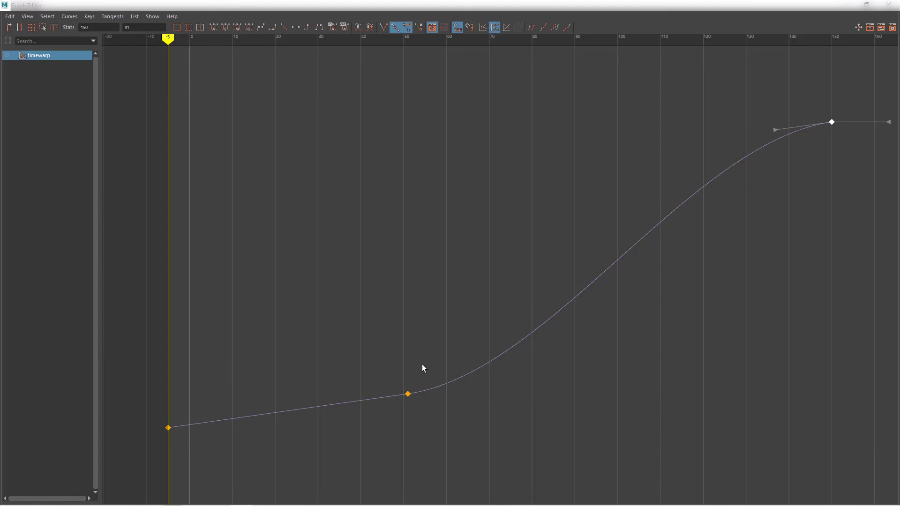
Move the middle timewarp key from frame 51 to frame 80
{"action": "left_click_drag", "start_coordinate": [406, 373], "coordinate": [420, 427]}
{"action": "left_click_drag", "start_coordinate": [96, 29], "coordinate": [52, 29]}
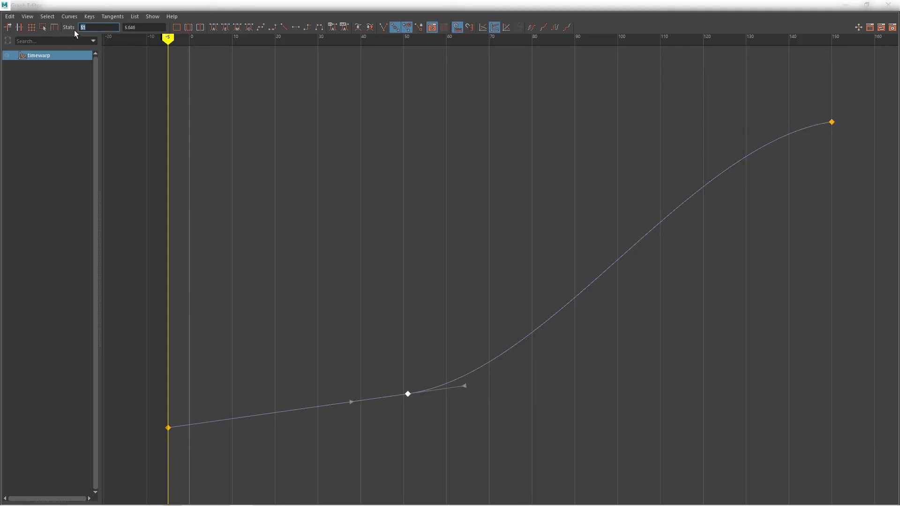
{"action": "type", "text": "80"}
{"action": "key", "text": "Return"}
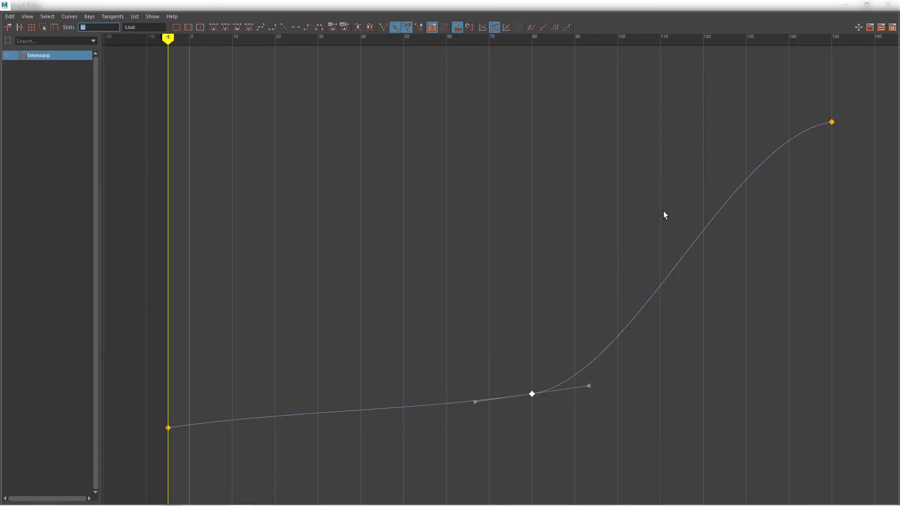
Play the retimed hit in the viewport with timewarp keys at 80 and 200, stopping at frame 225
{"action": "left_click", "coordinate": [846, 5]}
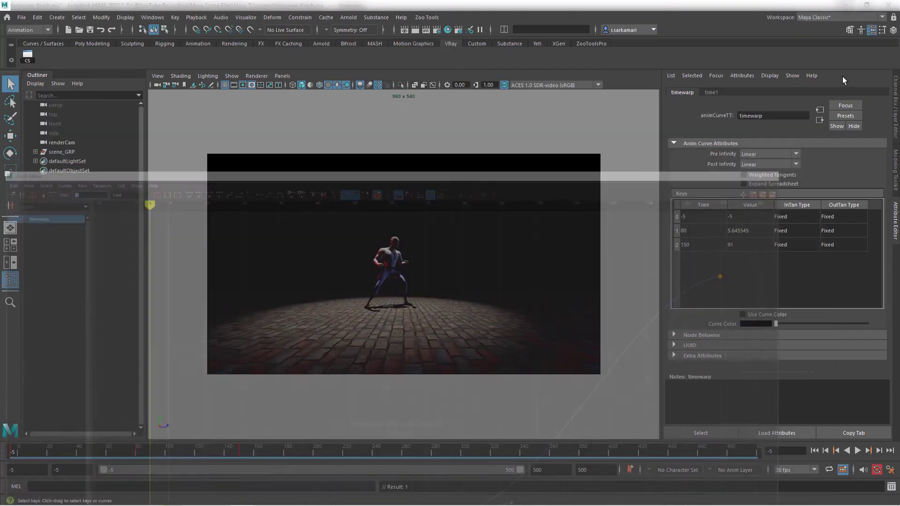
{"action": "left_click", "coordinate": [859, 451]}
{"action": "left_click", "coordinate": [859, 450]}
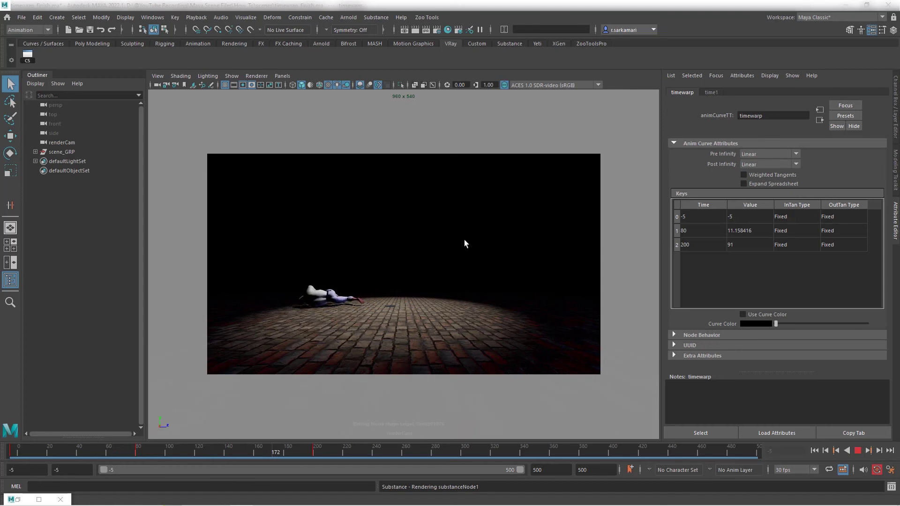
{"action": "key", "text": "Escape"}
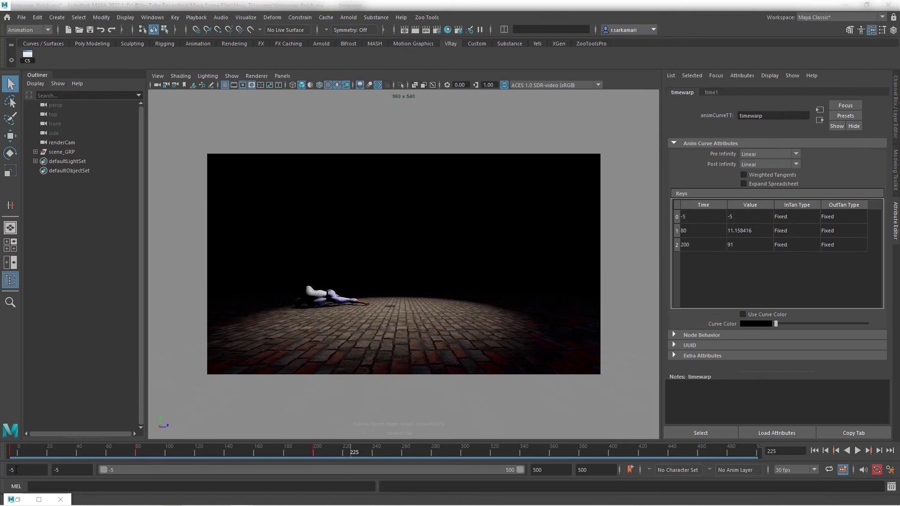
Select all three timewarp keys (-5, 80, 200) and show the Key > Scene Time Warp submenu
{"action": "left_click", "coordinate": [39, 499]}
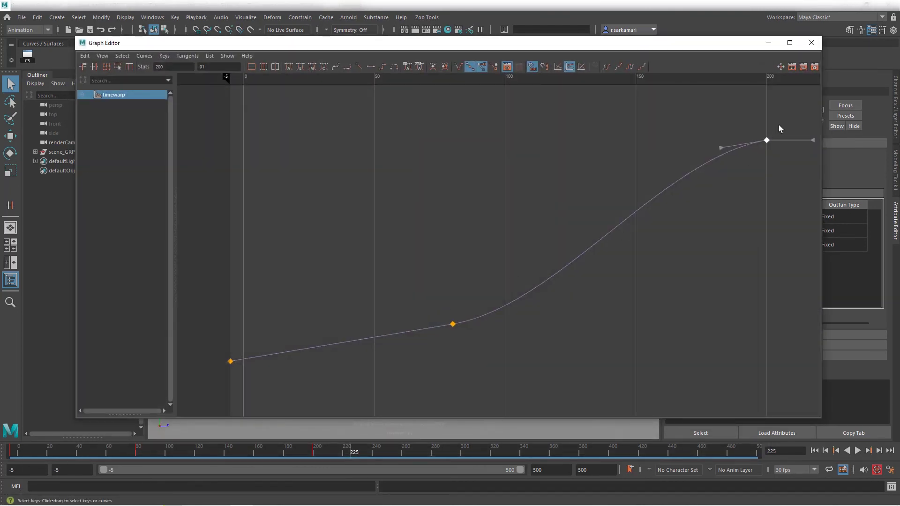
{"action": "left_click_drag", "start_coordinate": [784, 121], "coordinate": [199, 396]}
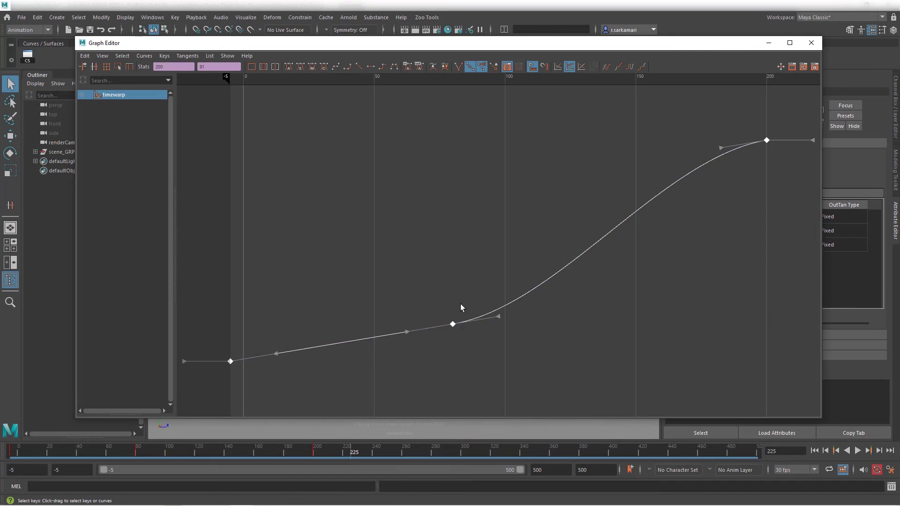
{"action": "left_click", "coordinate": [769, 43]}
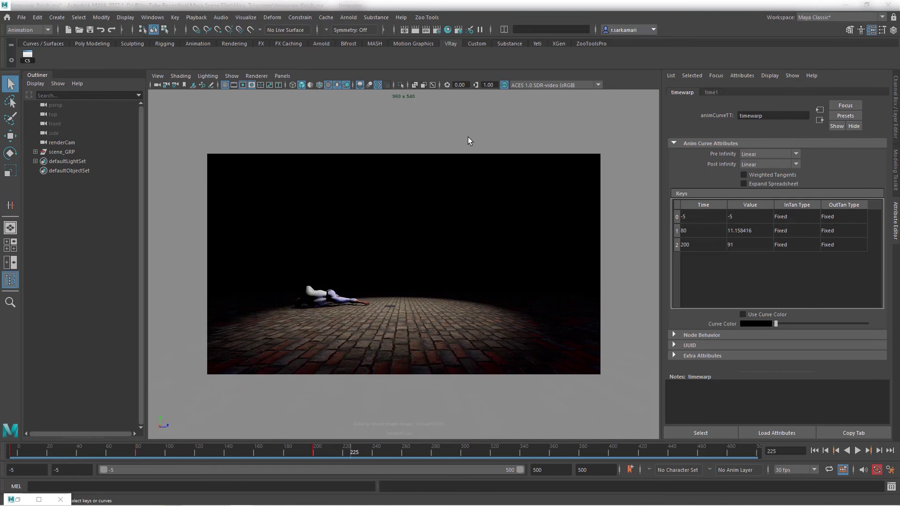
{"action": "left_click", "coordinate": [177, 20]}
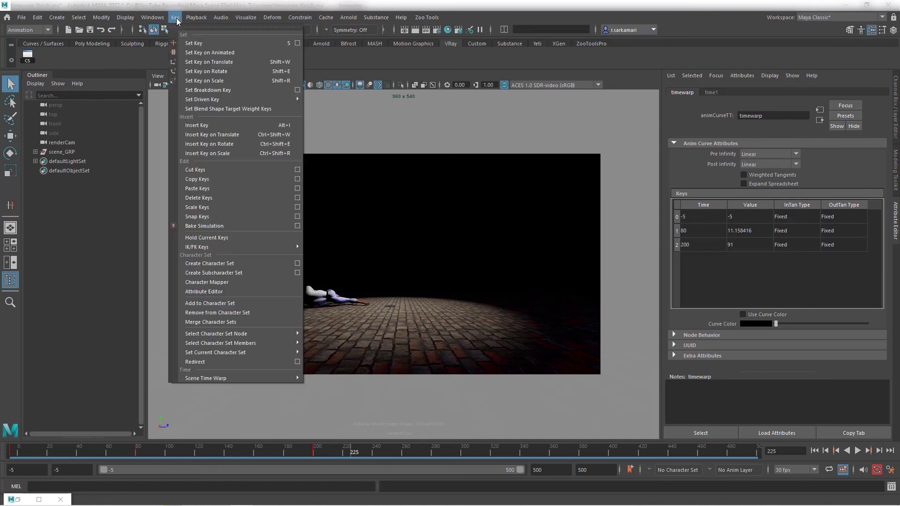
{"action": "mouse_move", "coordinate": [205, 379]}
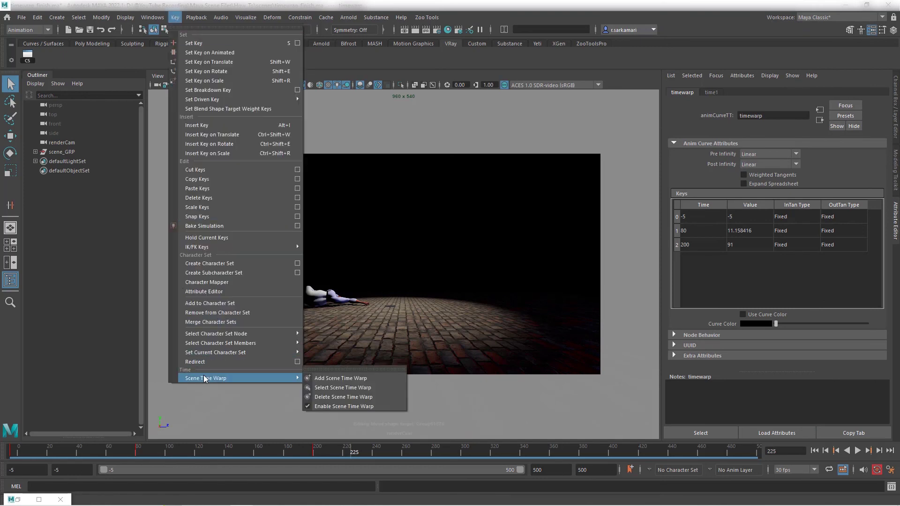
Close the Key menu and return to start frame -5 with the character standing
{"action": "left_click", "coordinate": [340, 378]}
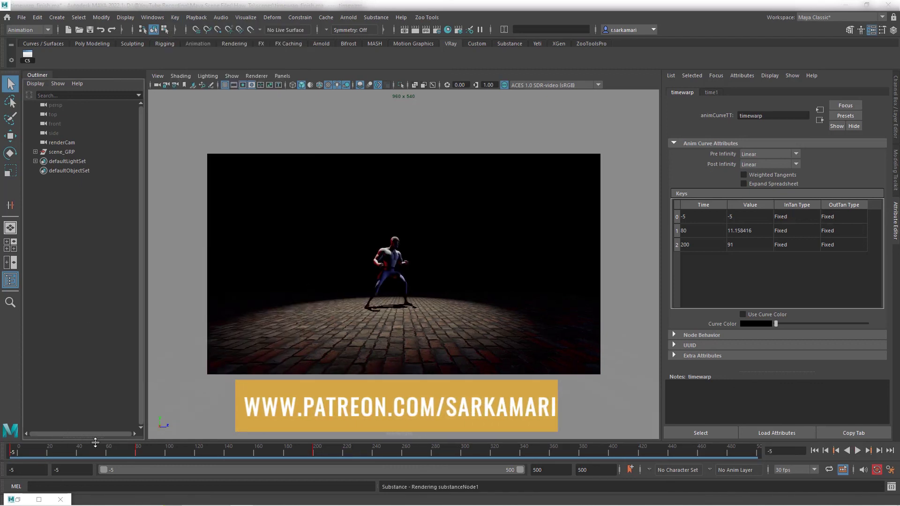